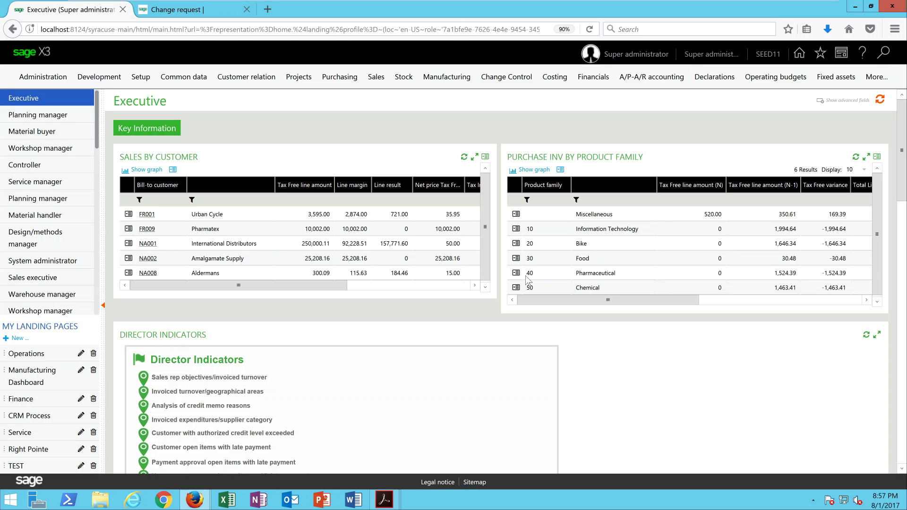
- Try to open the Manual matching function in Financials
click(600, 83)
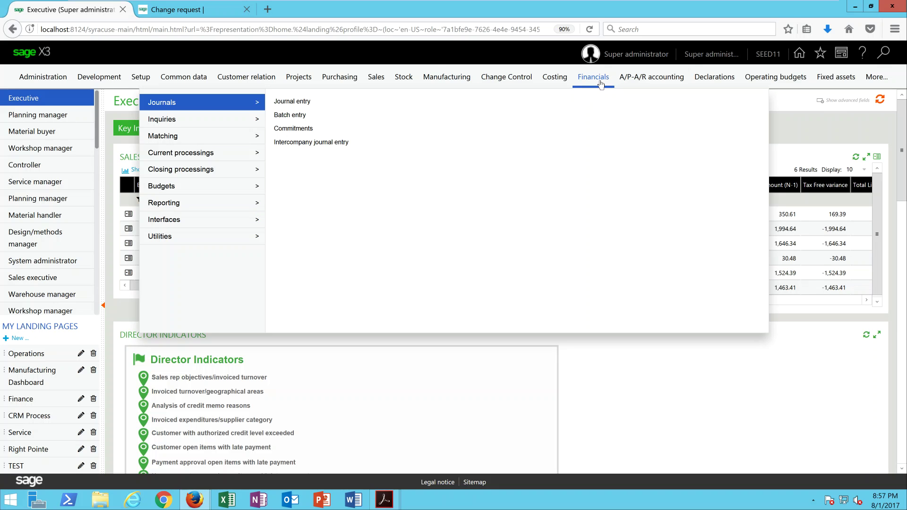
mouse_move(250, 138)
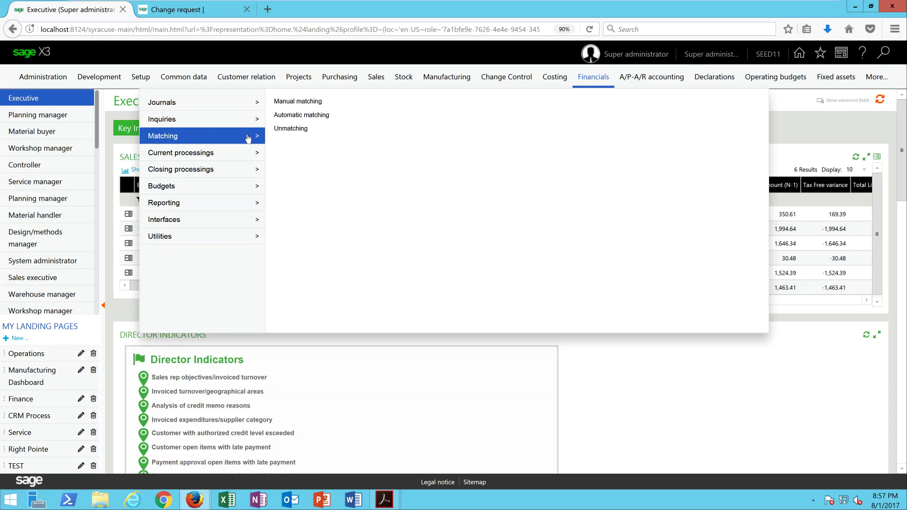
click(306, 102)
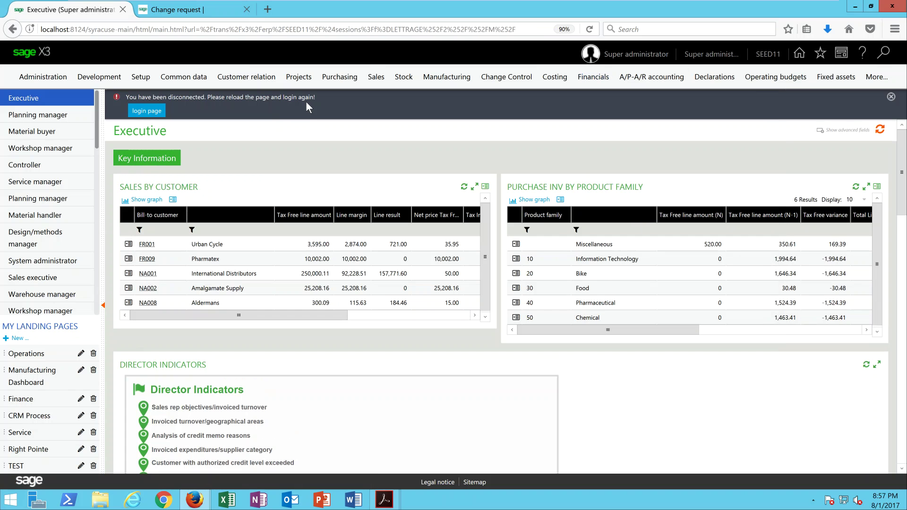
- Sign back in to the disconnected session with the saved admin login
click(146, 110)
click(530, 230)
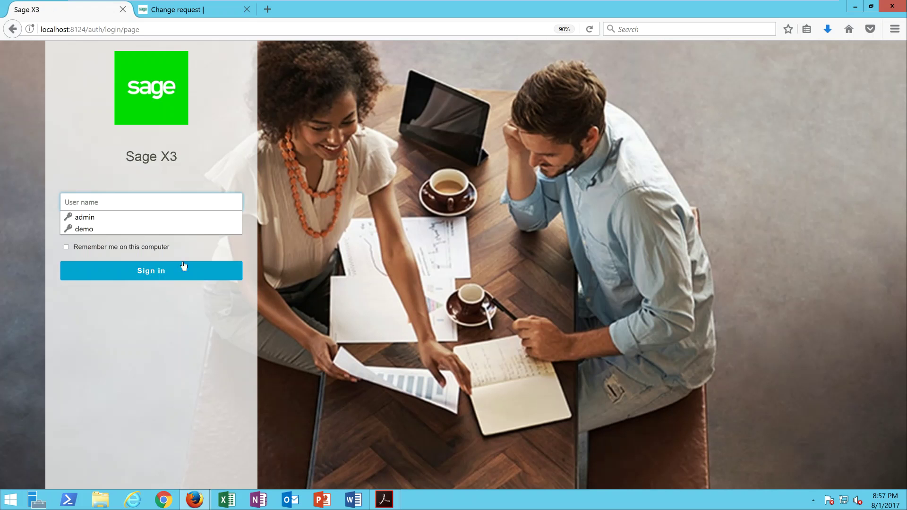
click(142, 217)
click(147, 271)
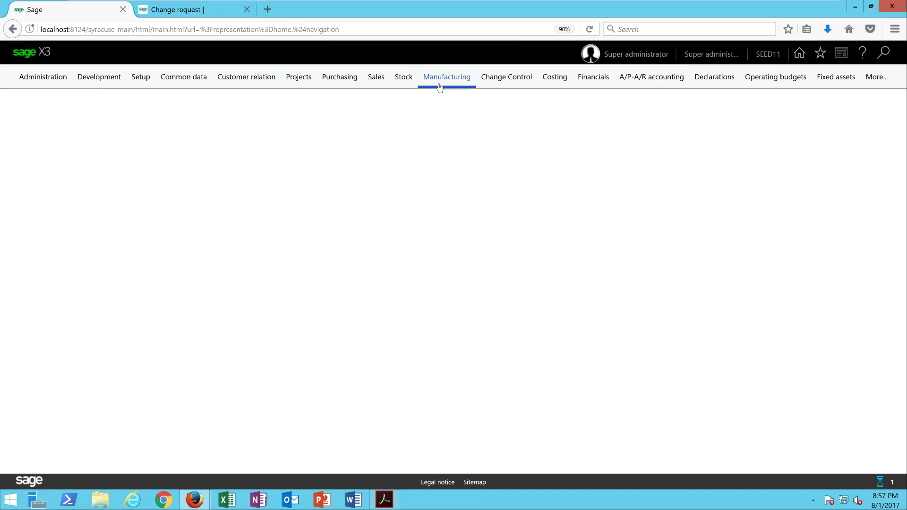
- Open the Manual matching function for Financials
click(434, 80)
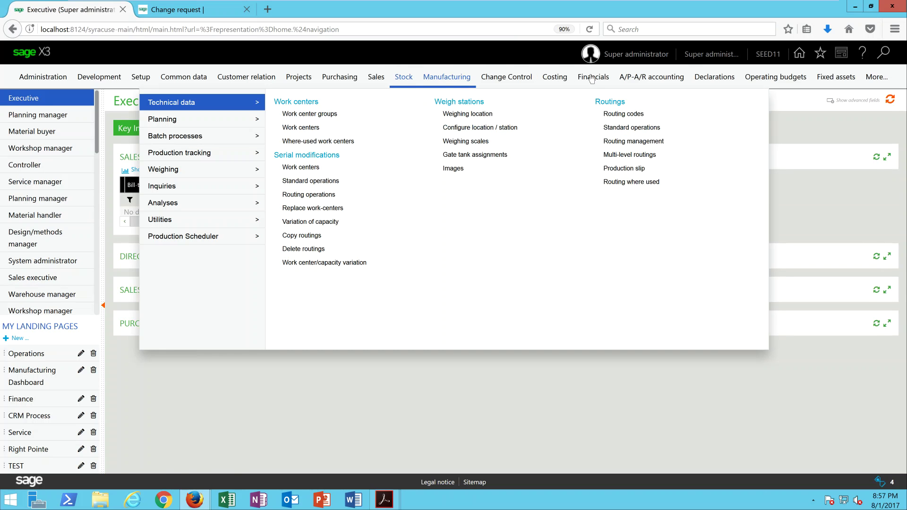
click(591, 80)
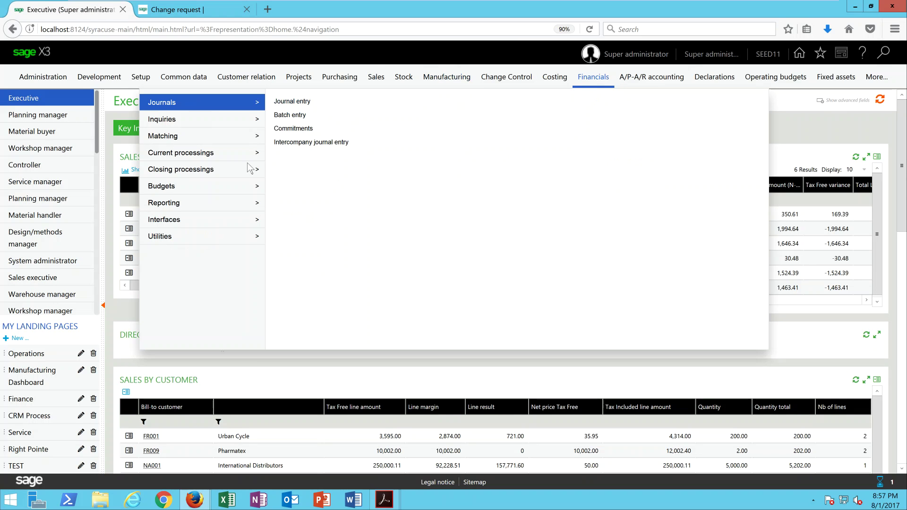
click(175, 137)
click(289, 102)
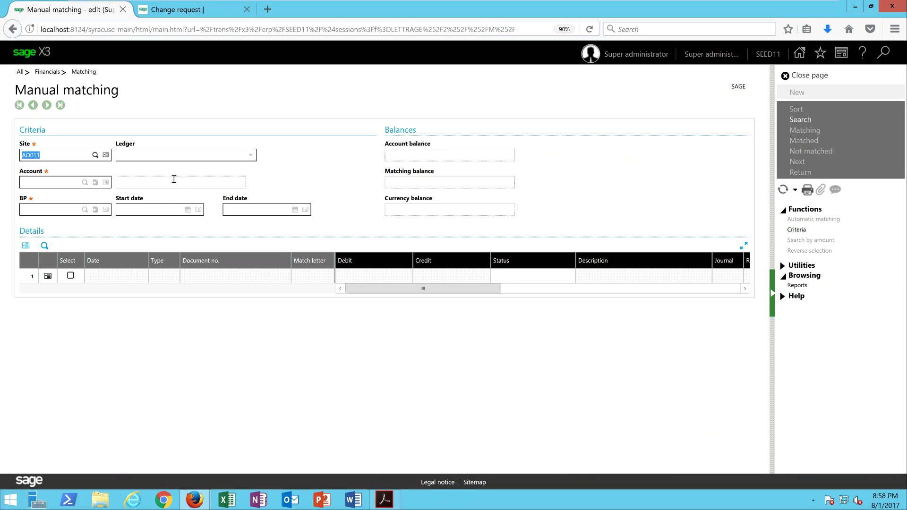
- Search for entries to match with site NA011, the Accounts Receivable account (AR) and International Distributors as the BP
text(NA)
key(Tab)
key(Tab)
text(AR)
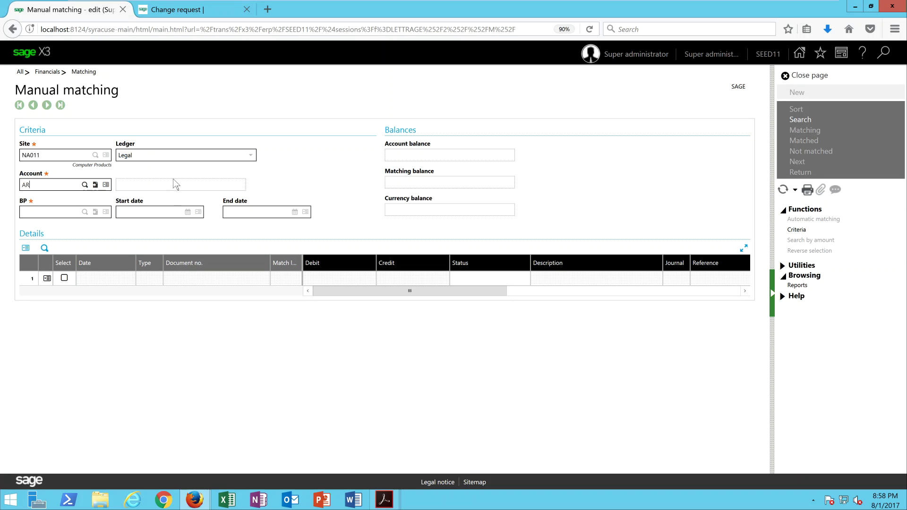
key(Tab)
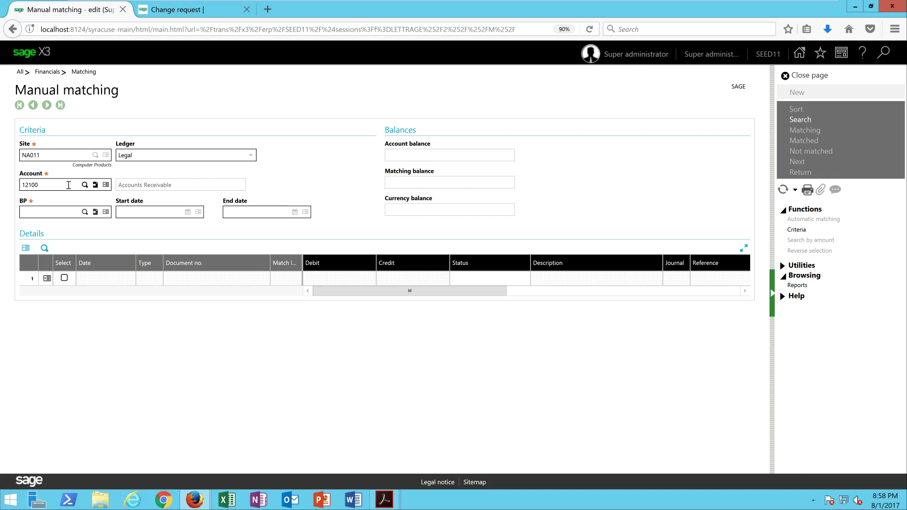
text(NA001)
key(Tab)
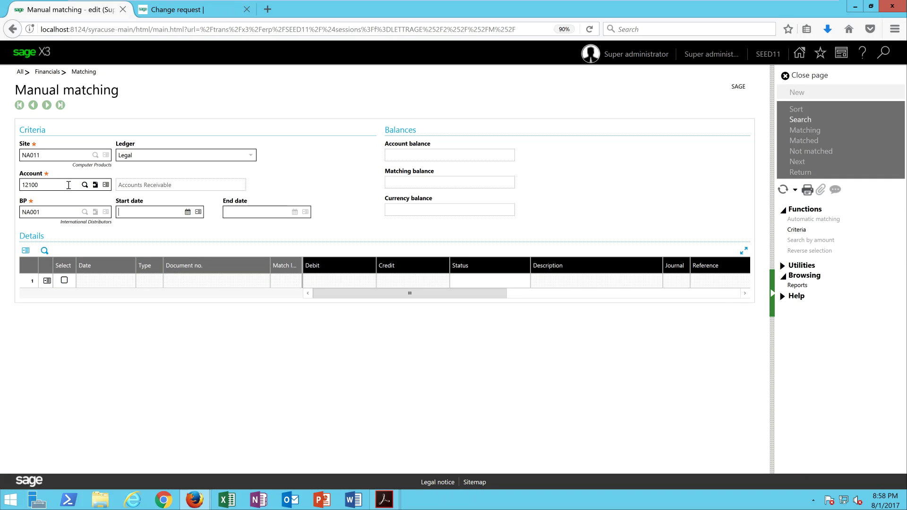
click(818, 124)
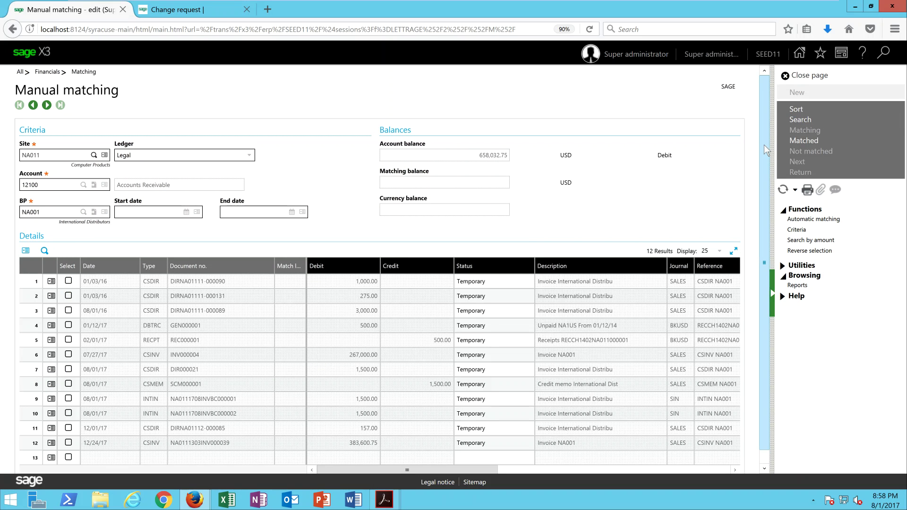
- Examine the unmatched and the already matched entries of the account, ending on the unmatched list
drag(763, 144, 765, 181)
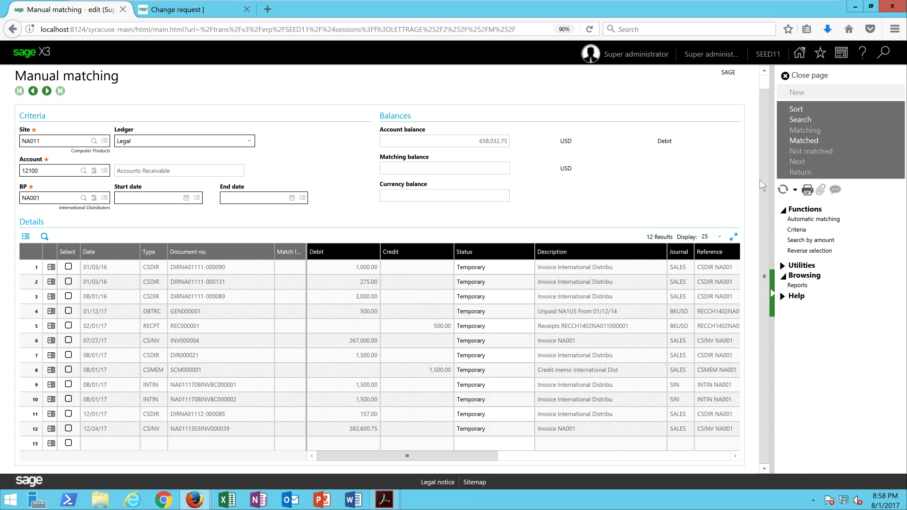
click(806, 144)
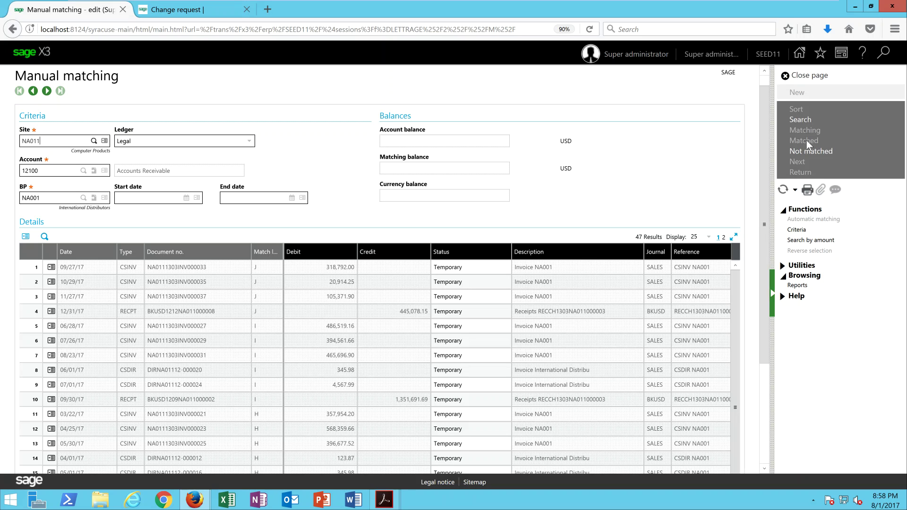
drag(767, 146, 770, 187)
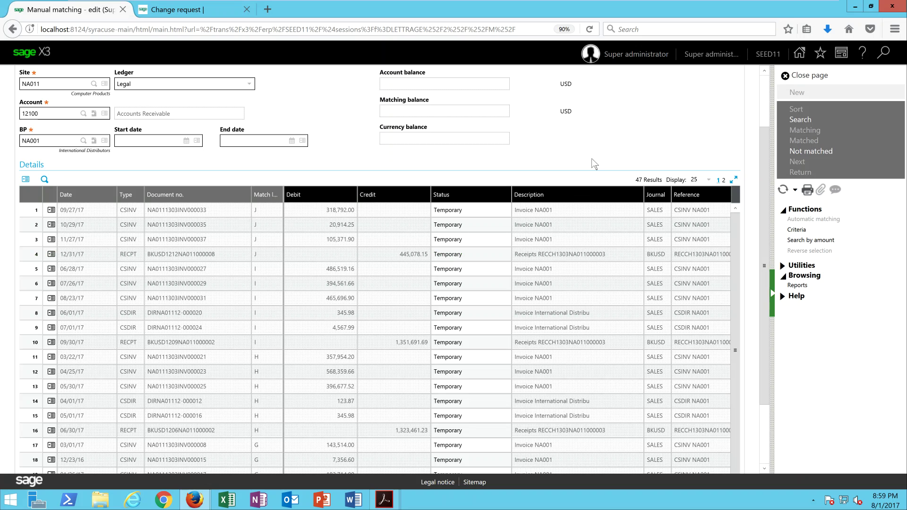
click(824, 155)
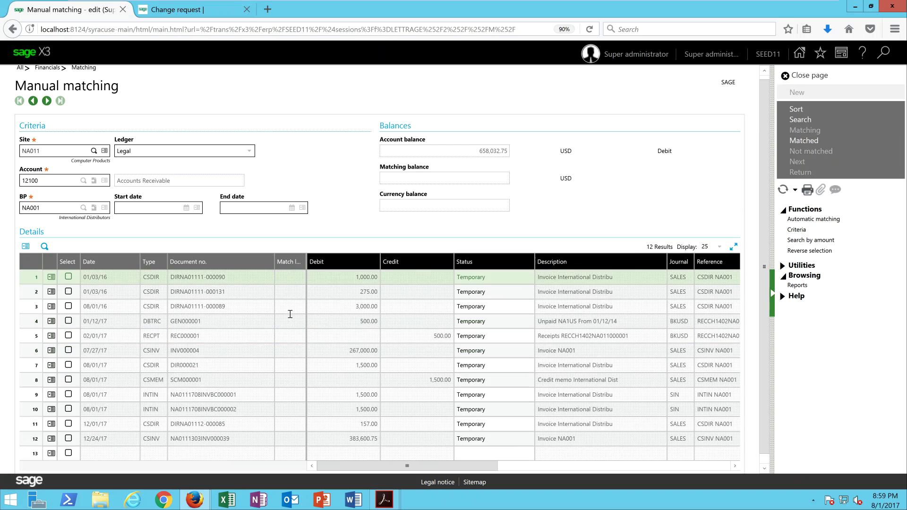
- Match invoice DIR000021 with credit memo SCM000001 and display the matched entries
click(292, 340)
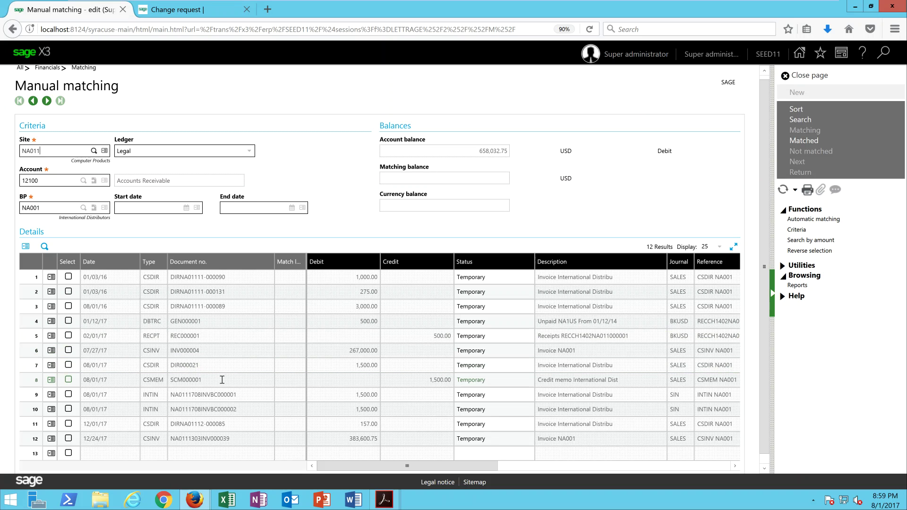
click(68, 368)
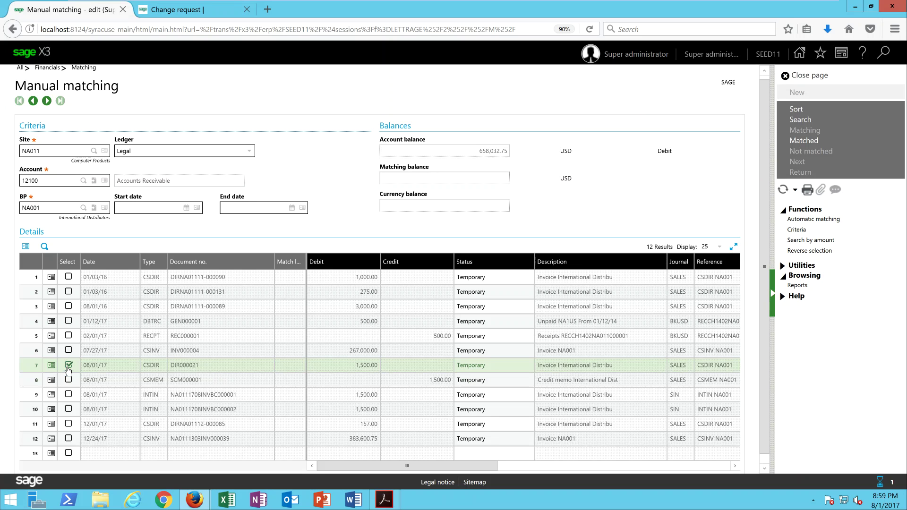
click(69, 382)
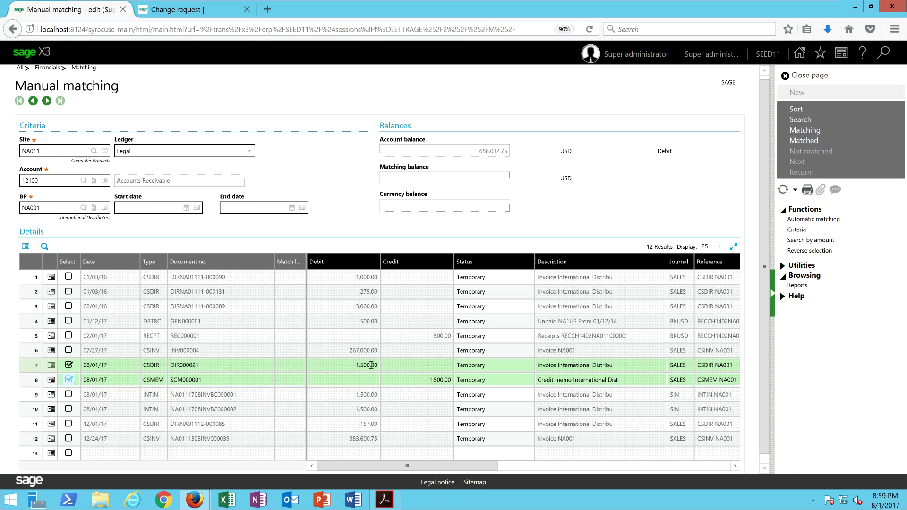
click(817, 132)
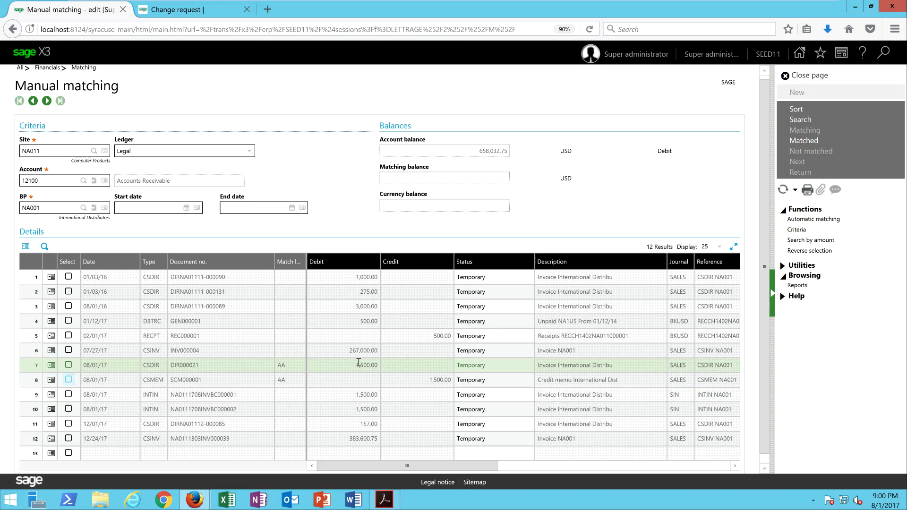
click(809, 142)
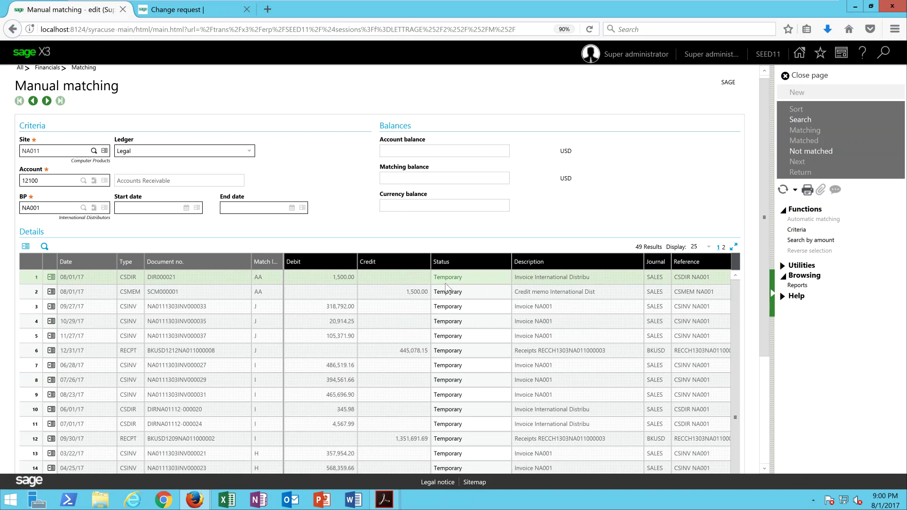
click(808, 152)
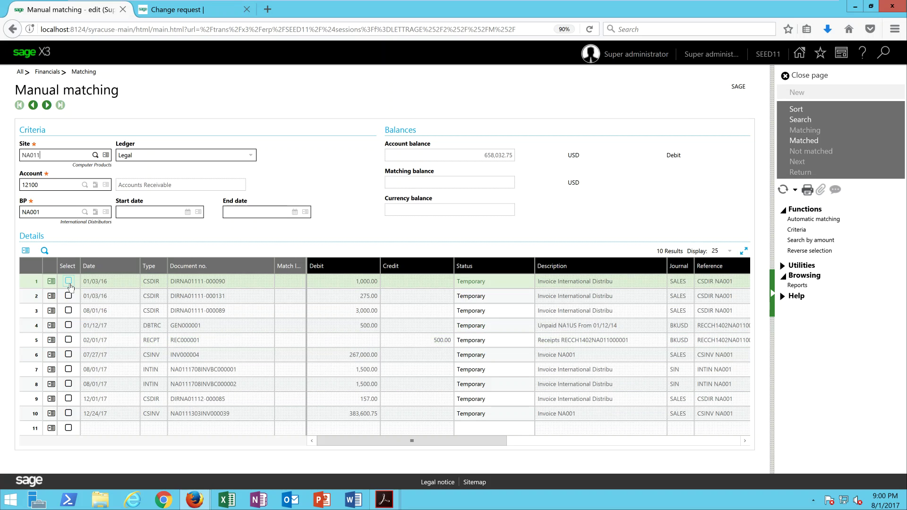
click(69, 282)
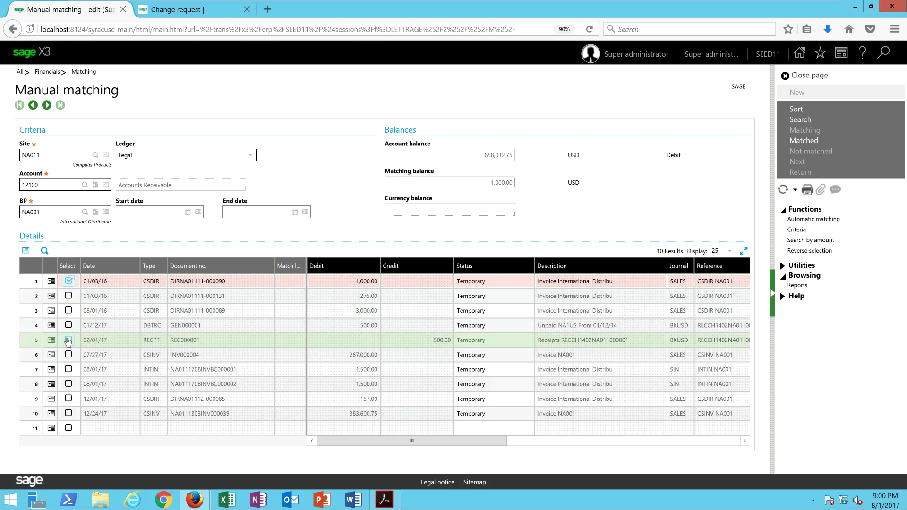
click(68, 341)
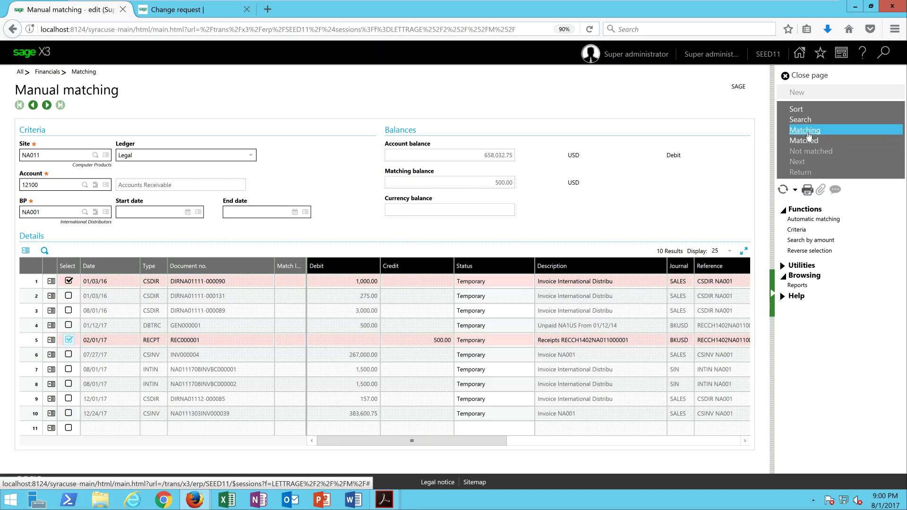
click(807, 135)
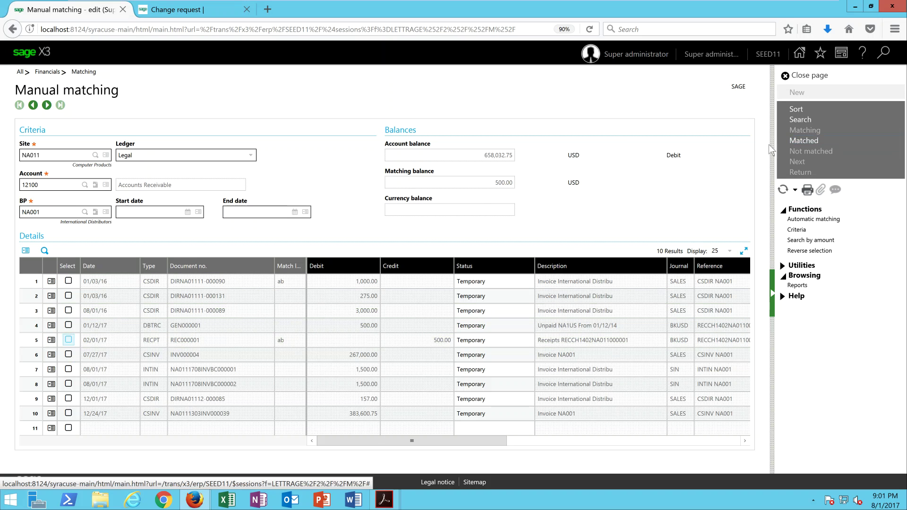
- Unmatch group AA by its invoice DIR000021 in the matched entries, and return to the unmatched list
click(805, 142)
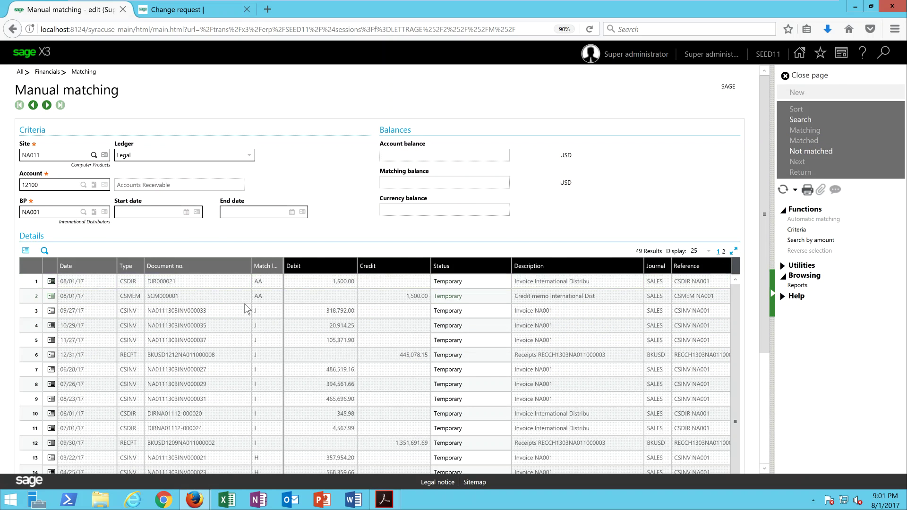
click(52, 283)
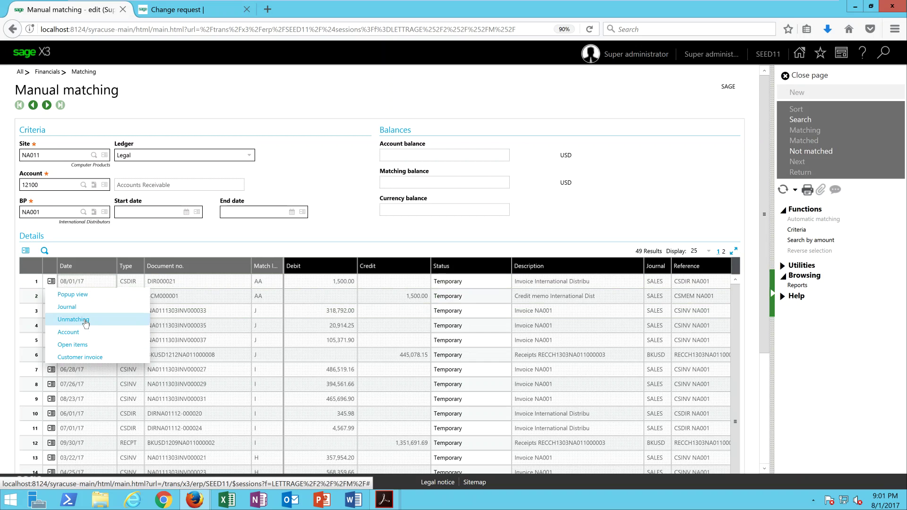
click(85, 321)
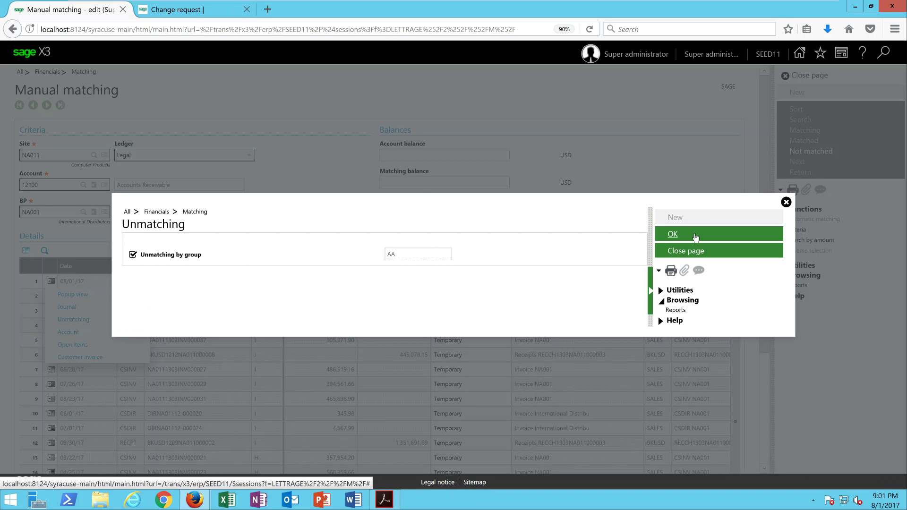
click(695, 235)
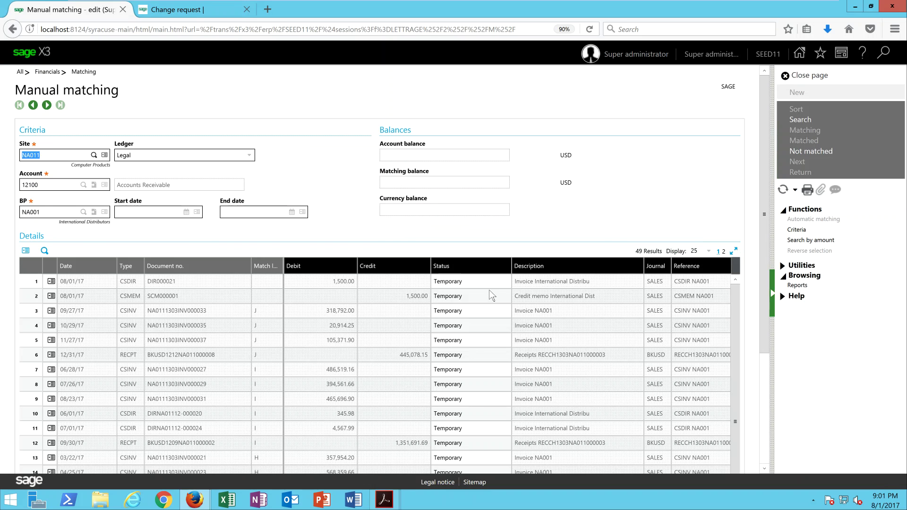
click(811, 151)
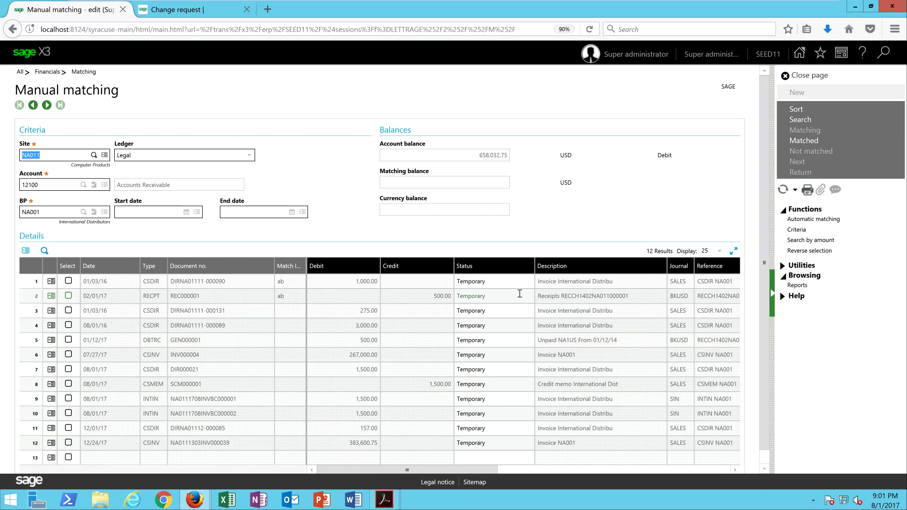
- Close Manual matching and open the BP net settlement function for open items
click(813, 77)
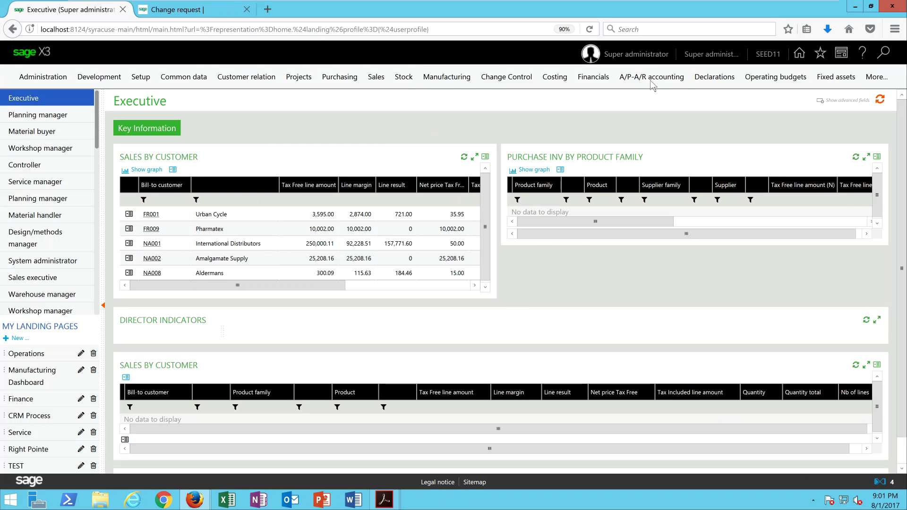
click(645, 79)
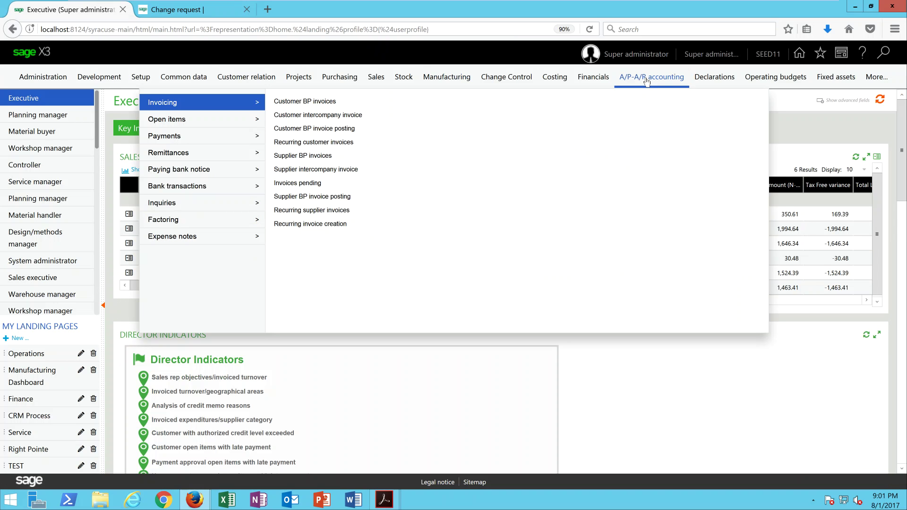
mouse_move(203, 122)
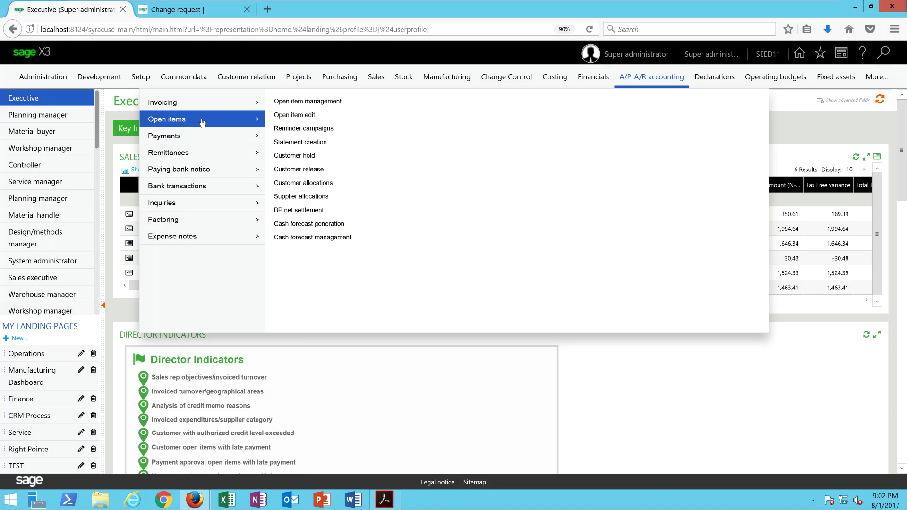
click(307, 210)
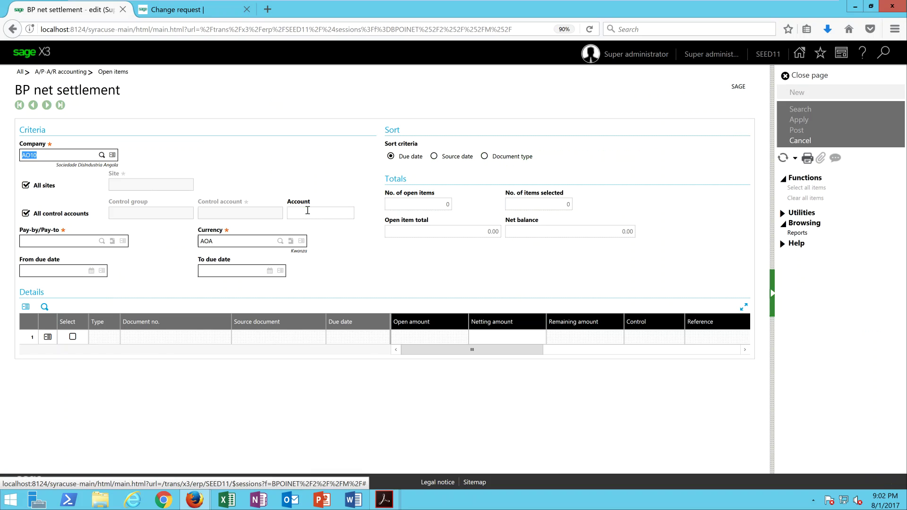
- Search the open items for company NA10 with International Distributors as the pay-by/pay-to partner
text(N)
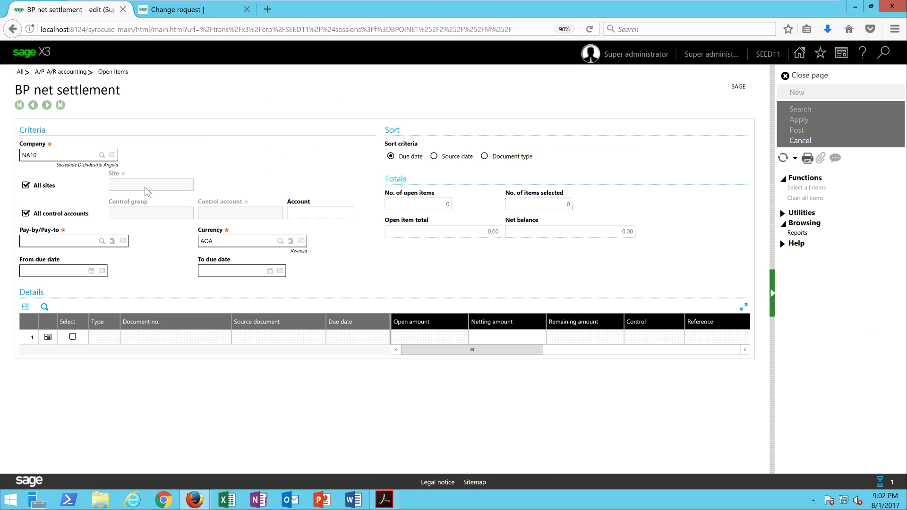
key(Tab)
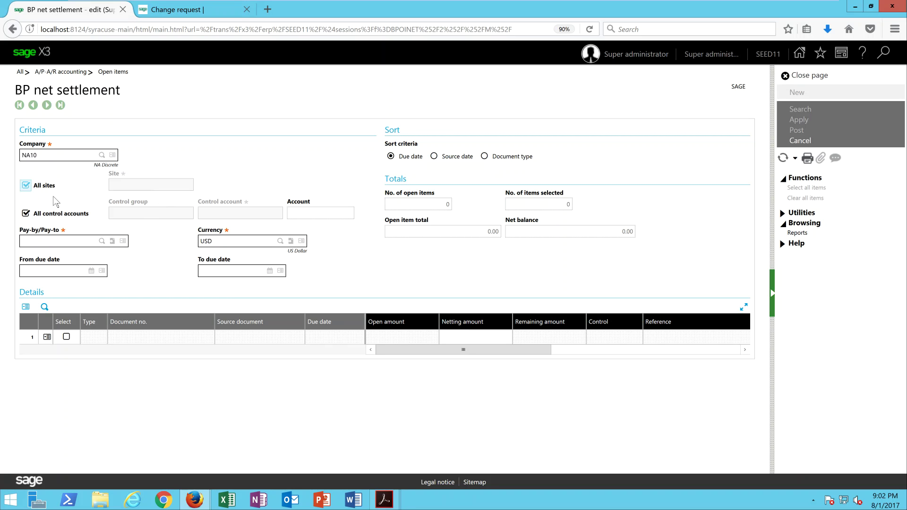
click(78, 240)
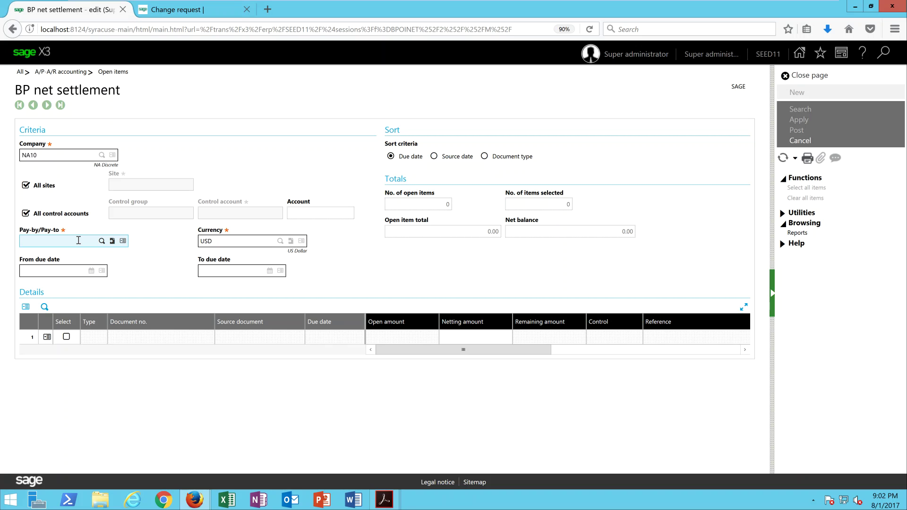
text(NA001)
key(Tab)
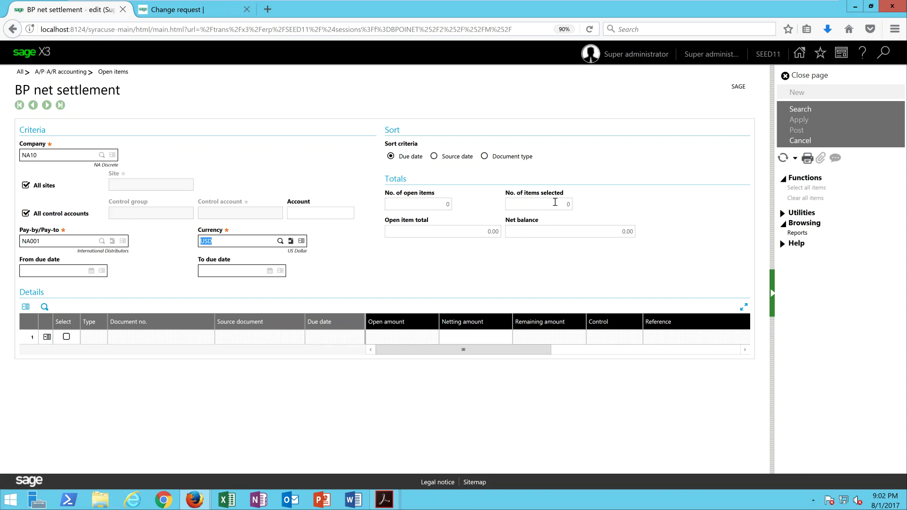
click(800, 110)
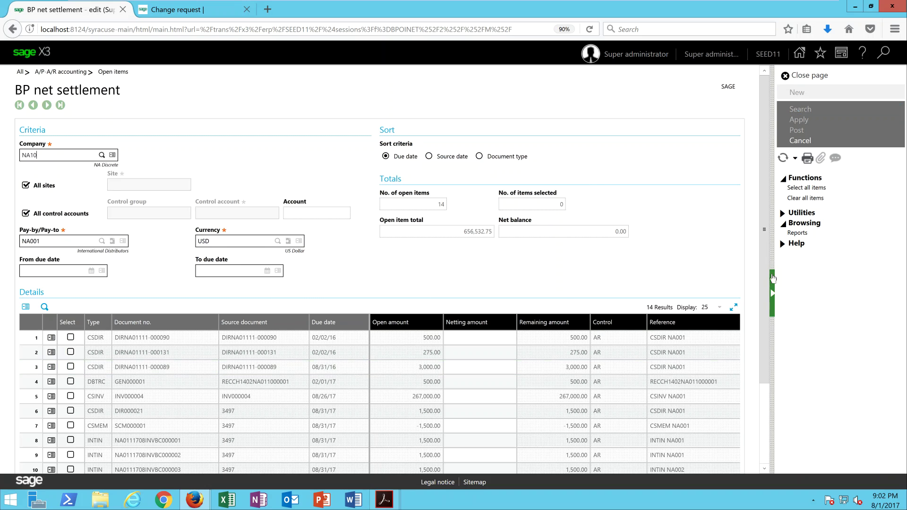
- Net invoice DIR000021 against credit memo SCM000001, posting the settlement with accounting date 08/01/17, and close the log
scroll(767, 328, down, 5)
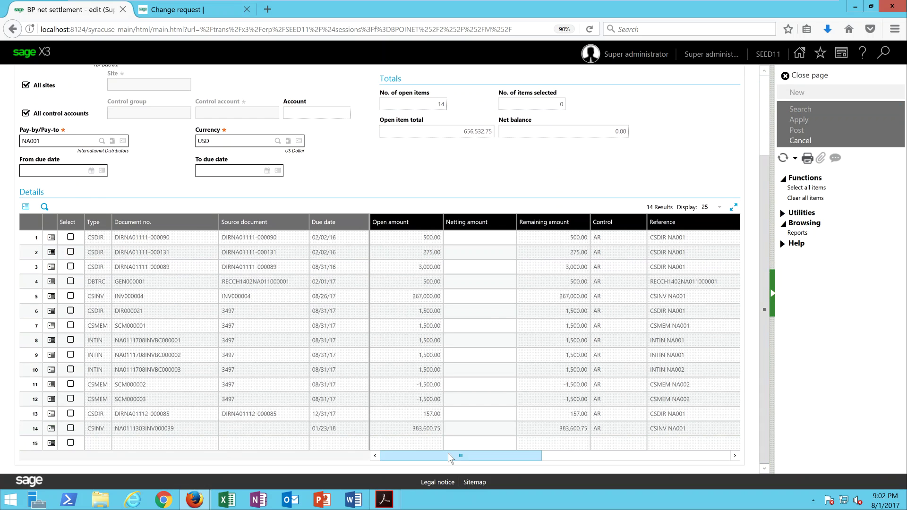
drag(453, 456, 550, 459)
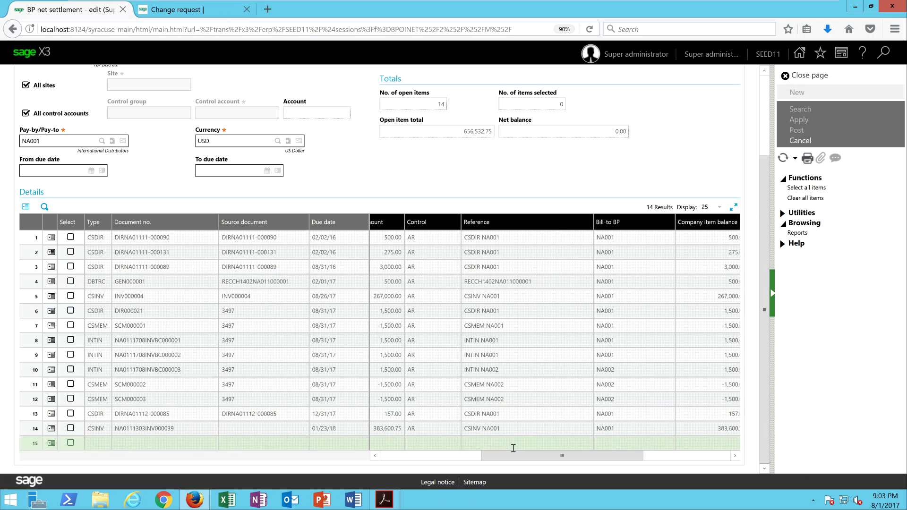
drag(520, 457, 394, 461)
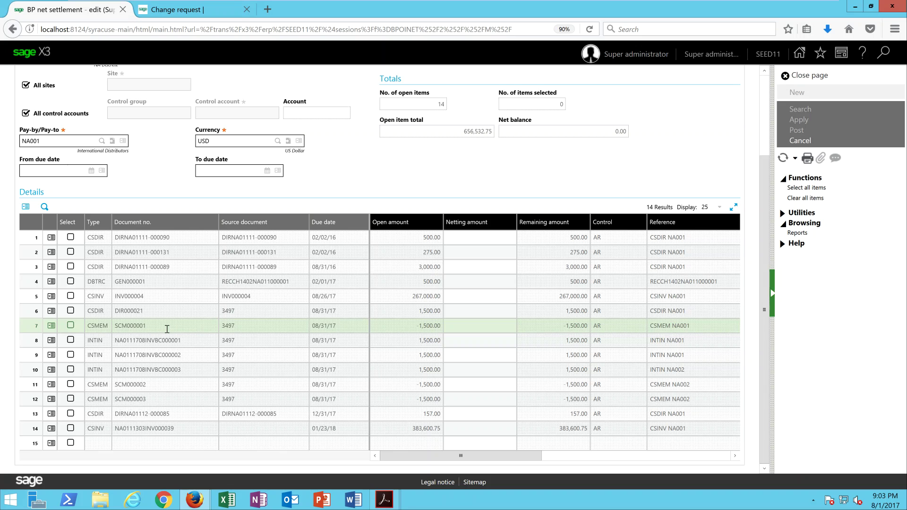
click(71, 312)
click(71, 326)
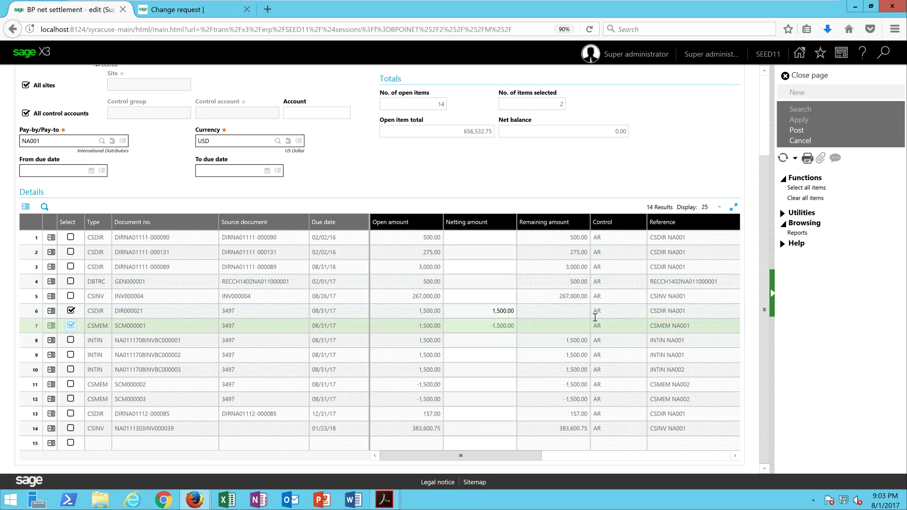
click(809, 133)
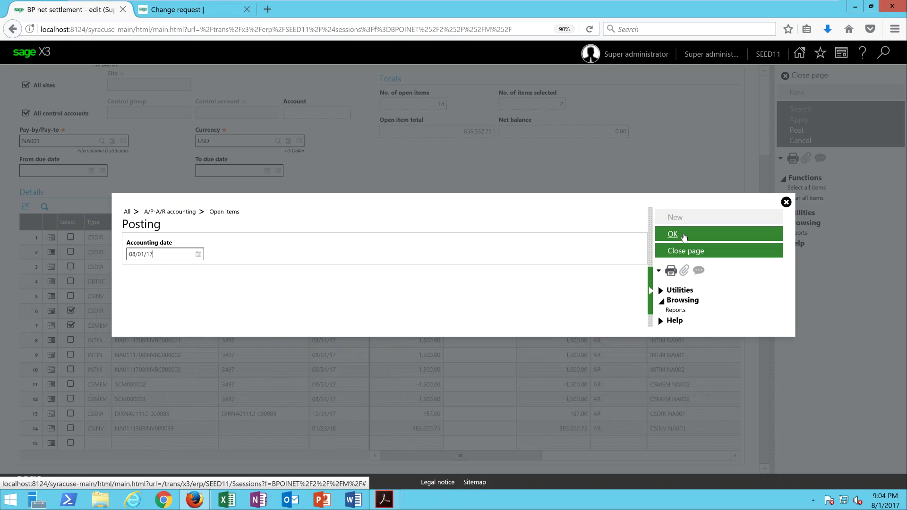
click(683, 237)
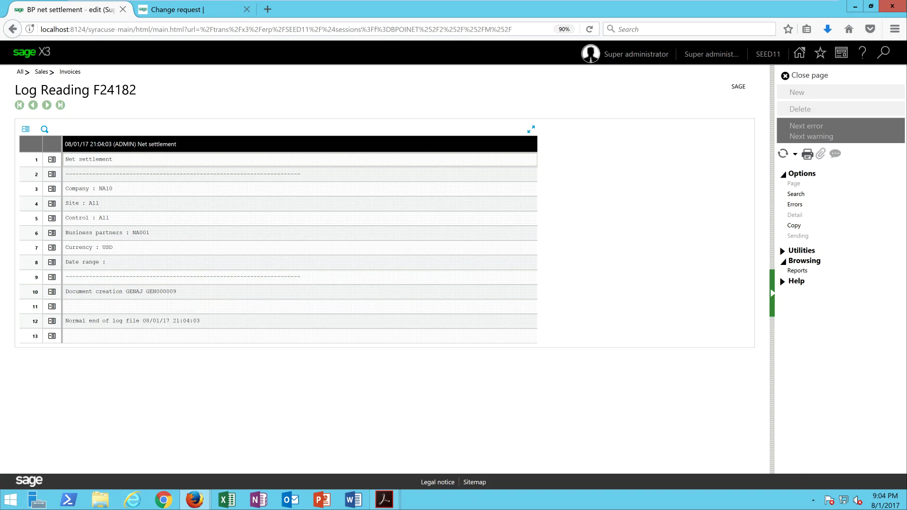
click(810, 75)
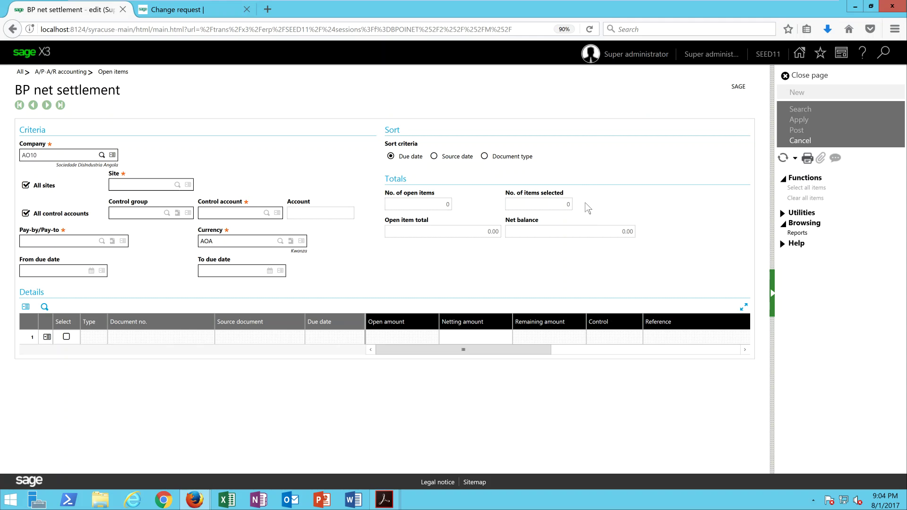
mouse_move(590, 2)
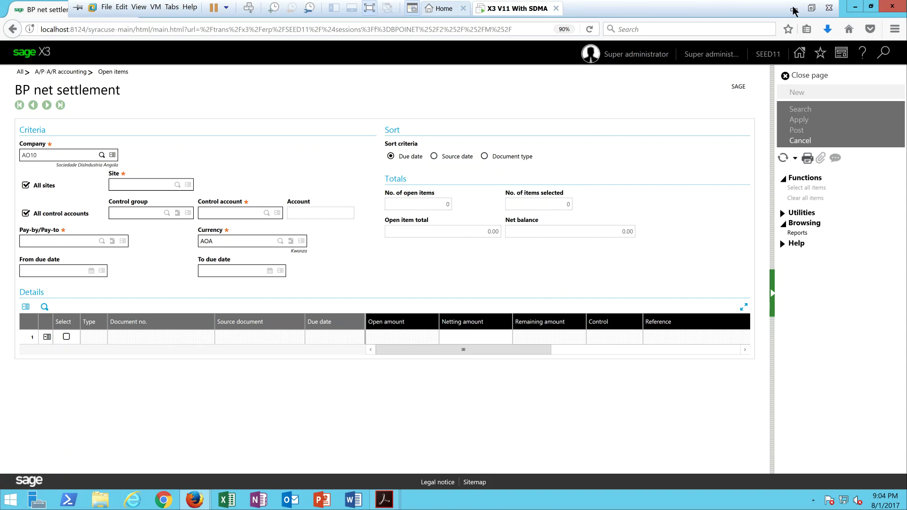